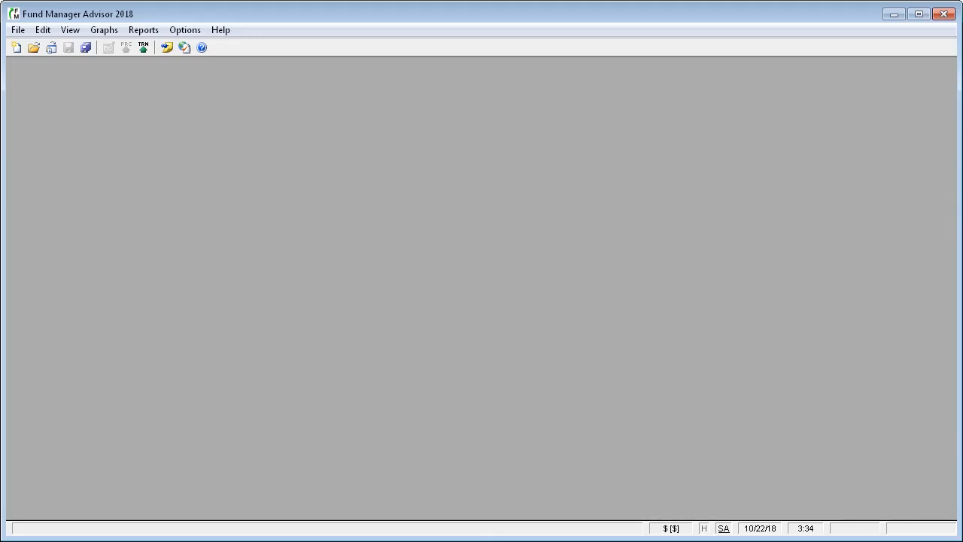
- Start a Quicken (.QIF) transaction import and choose the file My Account Transactions.qif
left_click(21, 31)
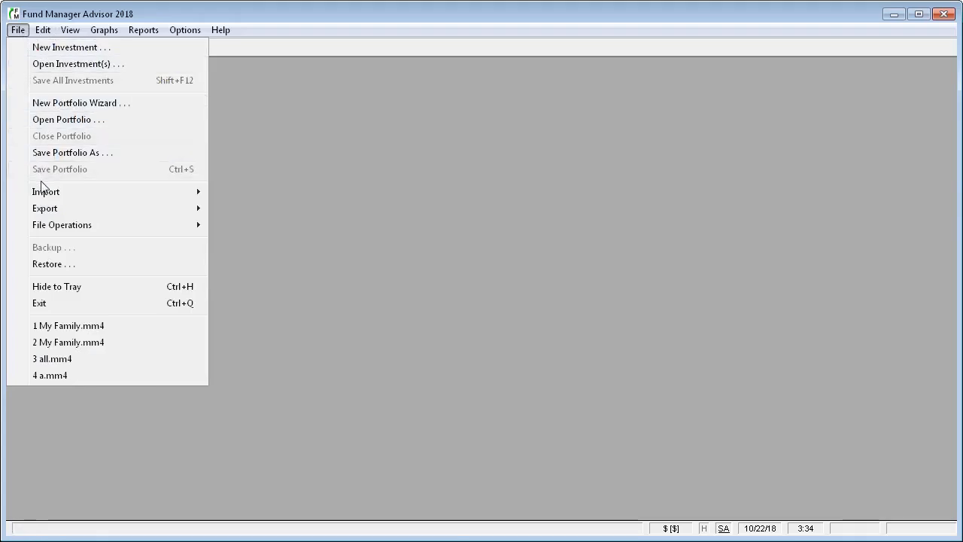
mouse_move(156, 194)
mouse_move(241, 211)
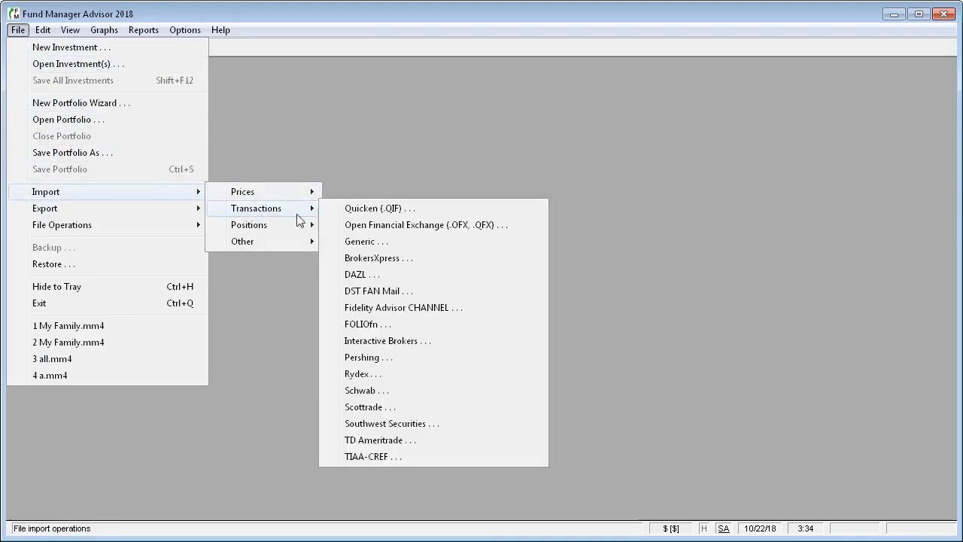
left_click(420, 212)
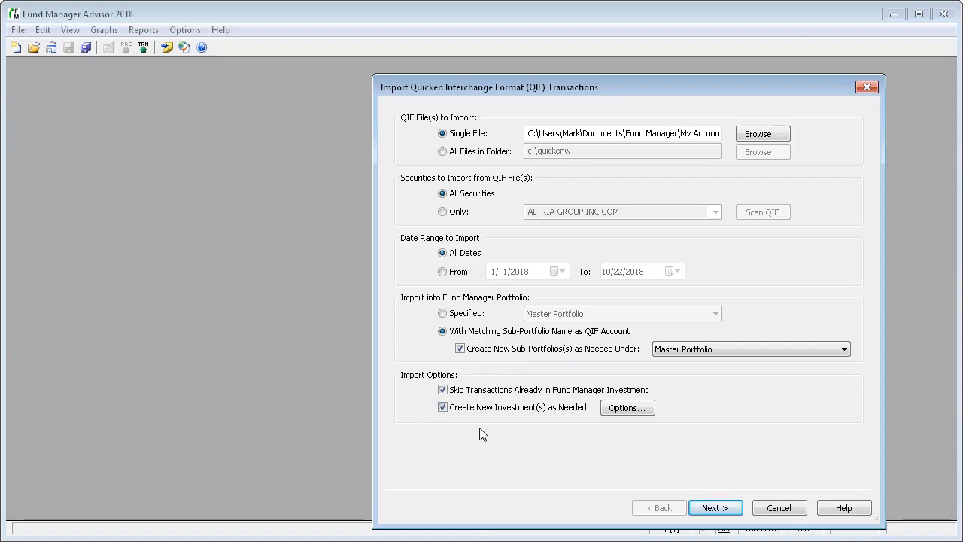
left_click(762, 136)
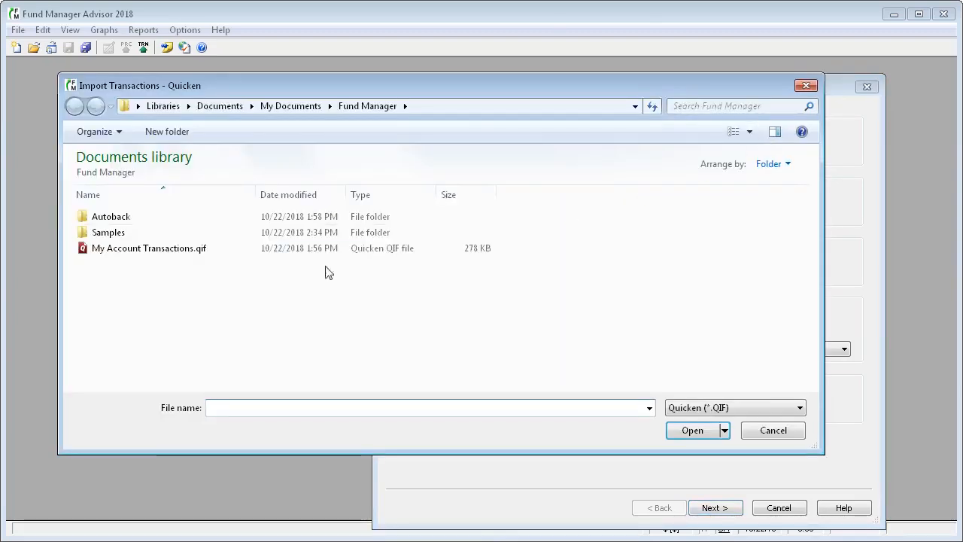
left_click(140, 255)
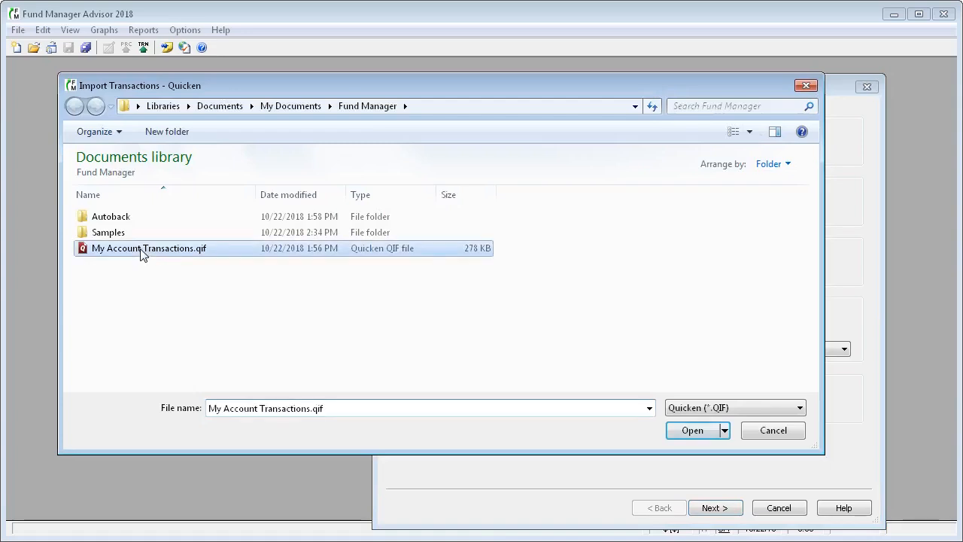
left_click(693, 431)
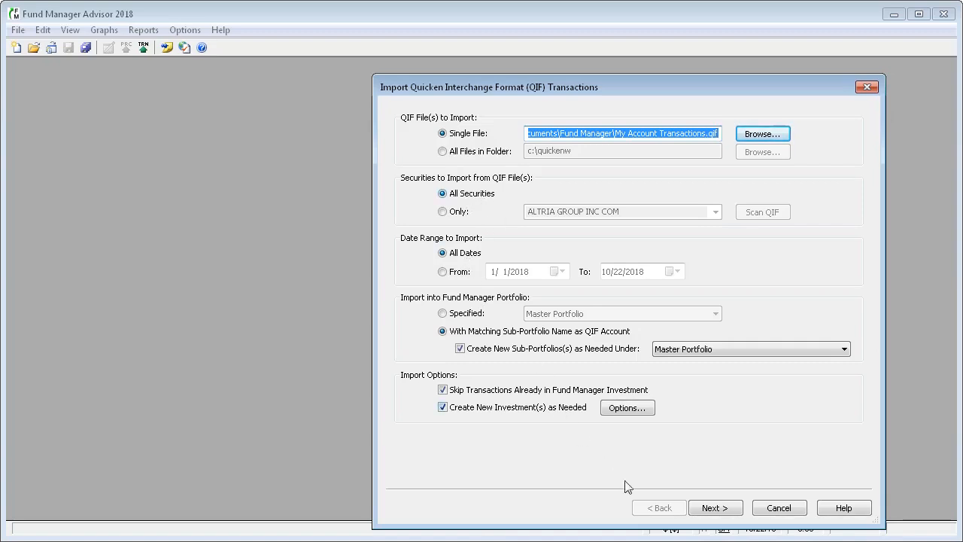
- Continue to the transaction preview, make sure every transaction is selected, and finish the import
left_click(715, 508)
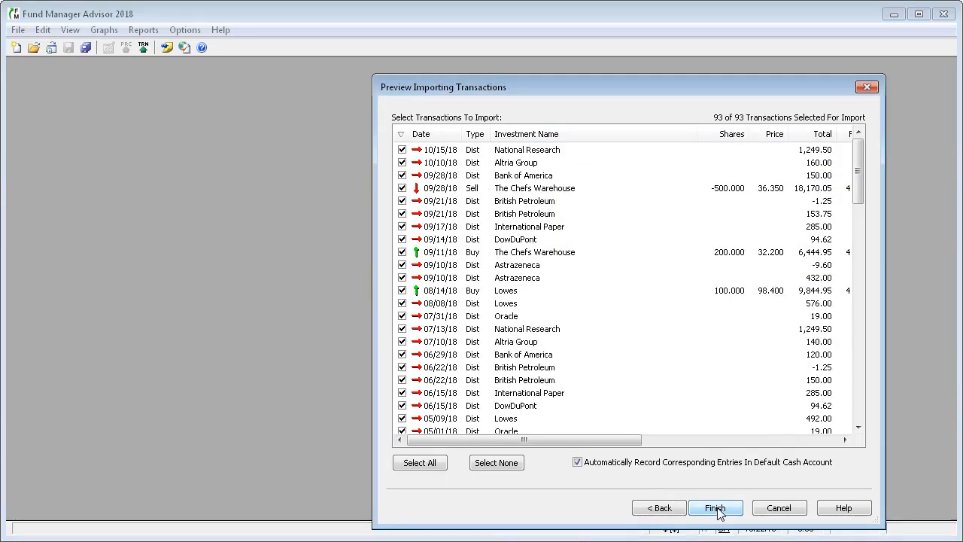
left_click_drag(371, 501, 224, 503)
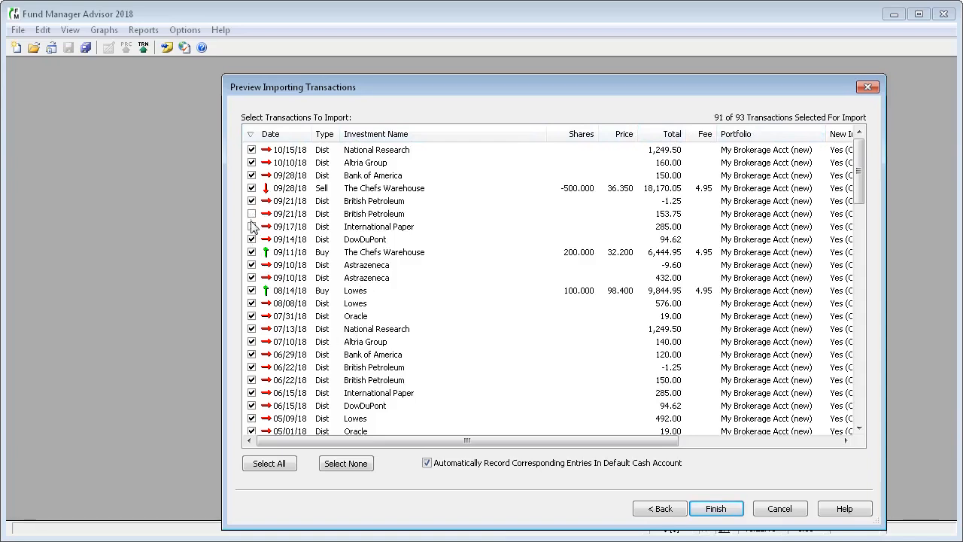
left_click(252, 226)
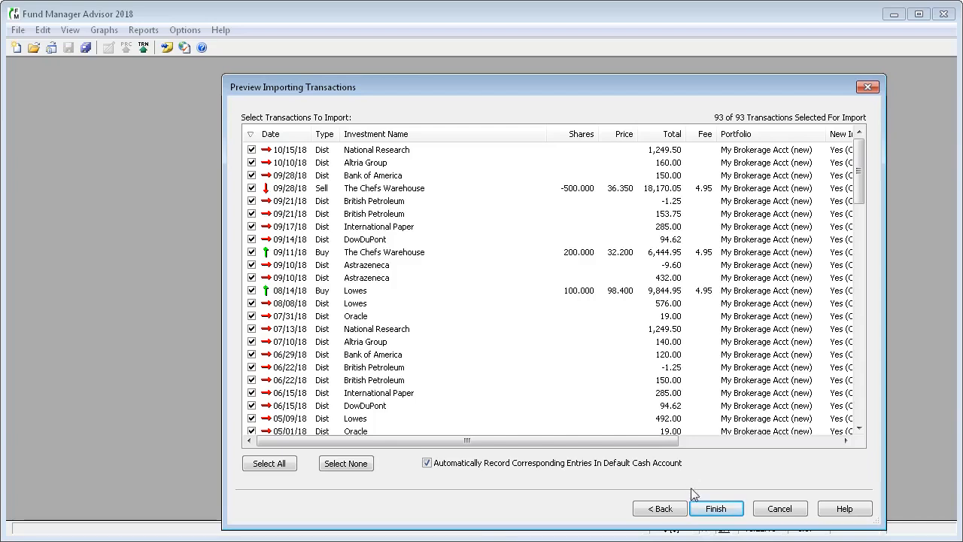
left_click(716, 509)
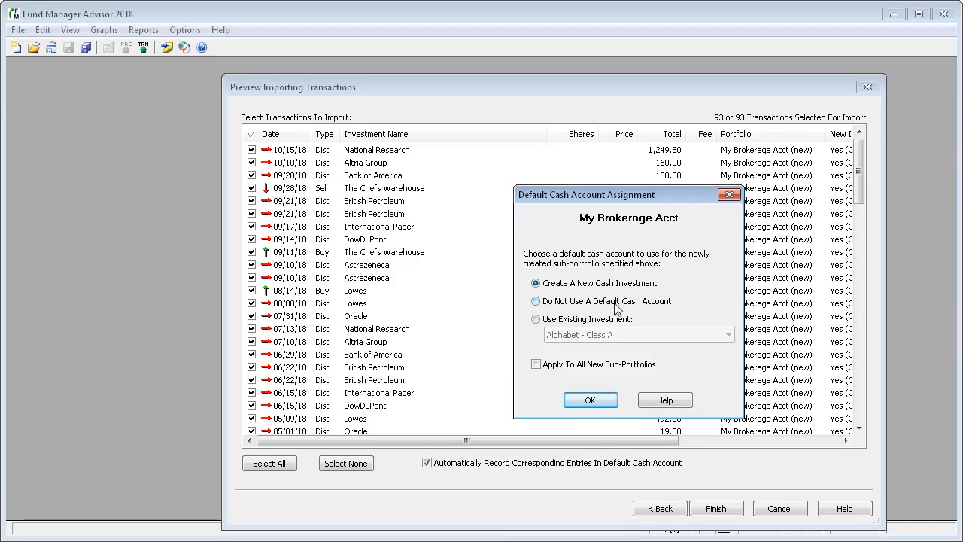
- Keep Create A New Cash Investment as the default cash account for My Brokerage Acct and confirm
left_click(569, 322)
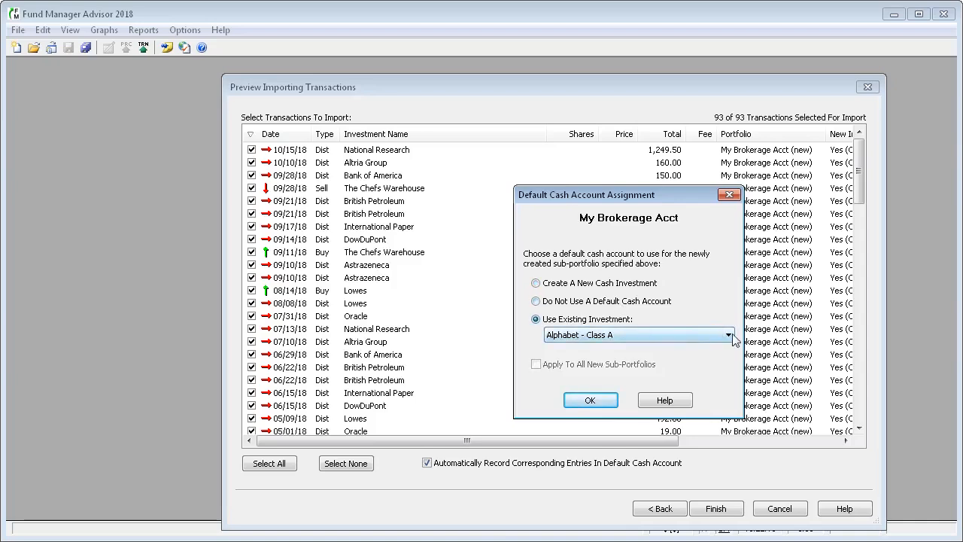
left_click(729, 336)
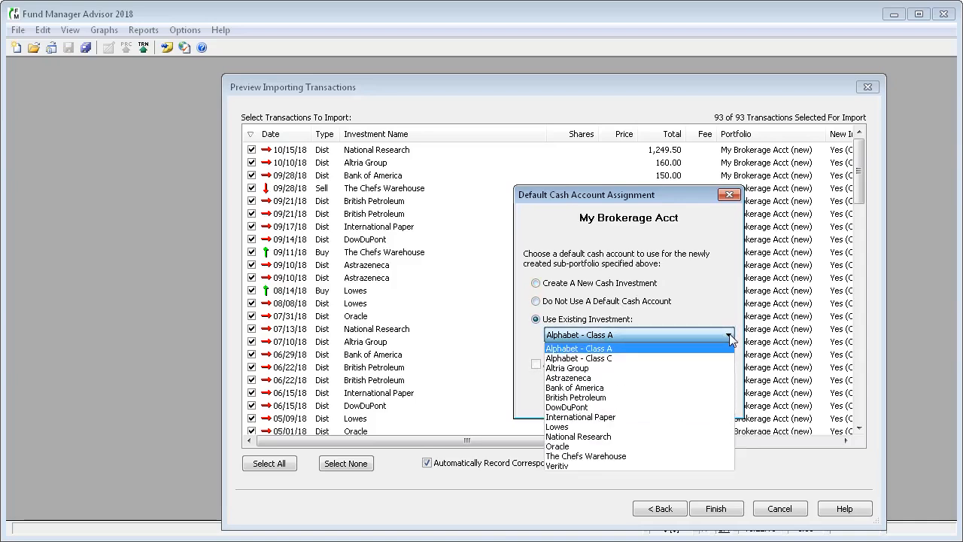
left_click(644, 311)
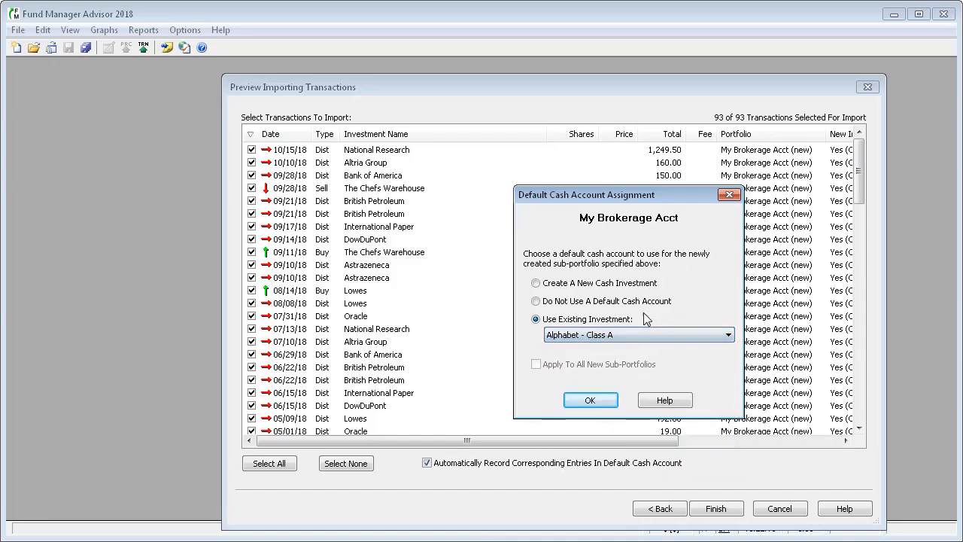
left_click(590, 284)
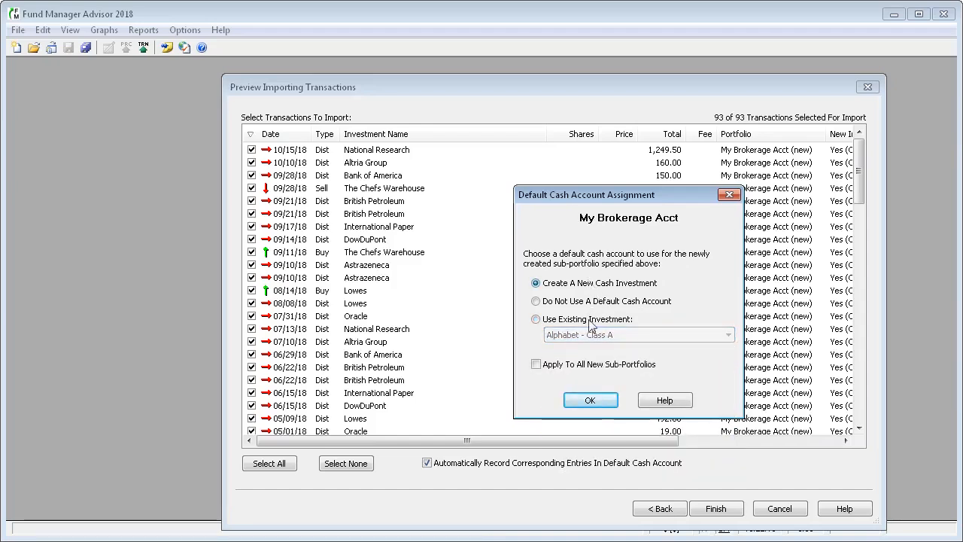
left_click(591, 401)
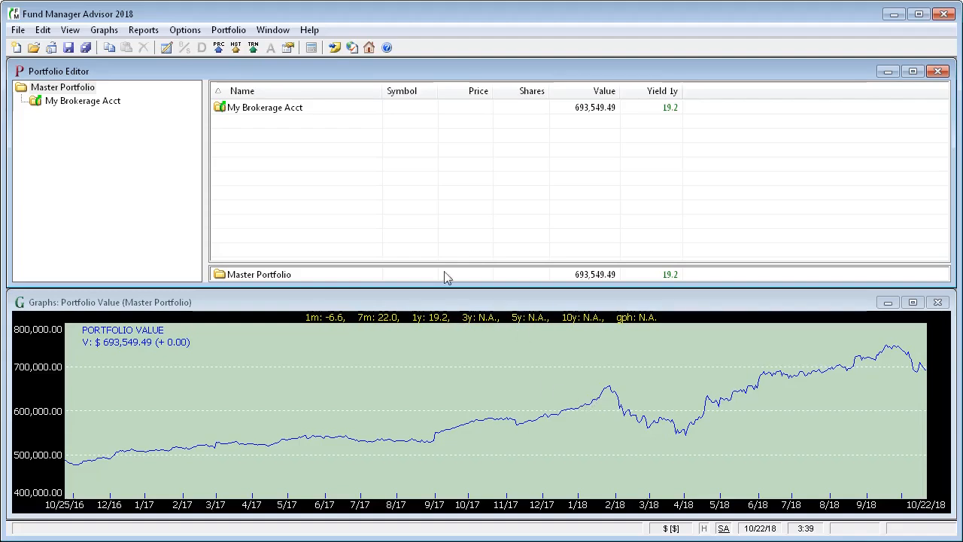
- Open the My Brokerage Acct sub-portfolio and inspect the Internet retrieve settings without changing them
left_click(113, 105)
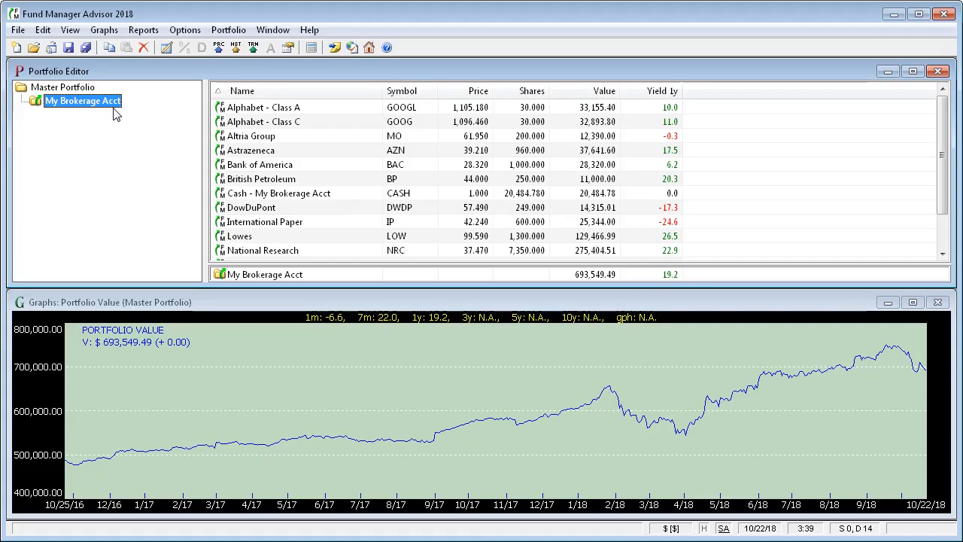
left_click(185, 30)
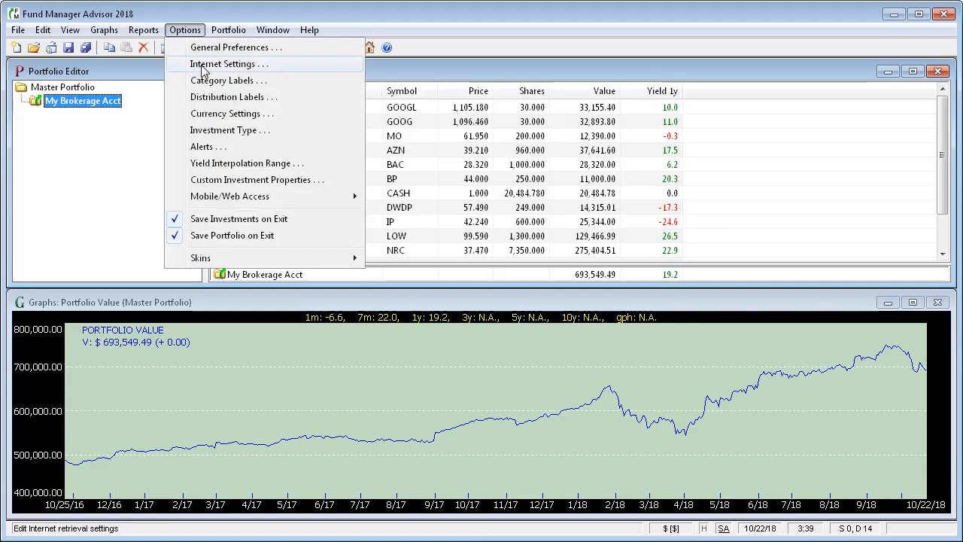
left_click(201, 65)
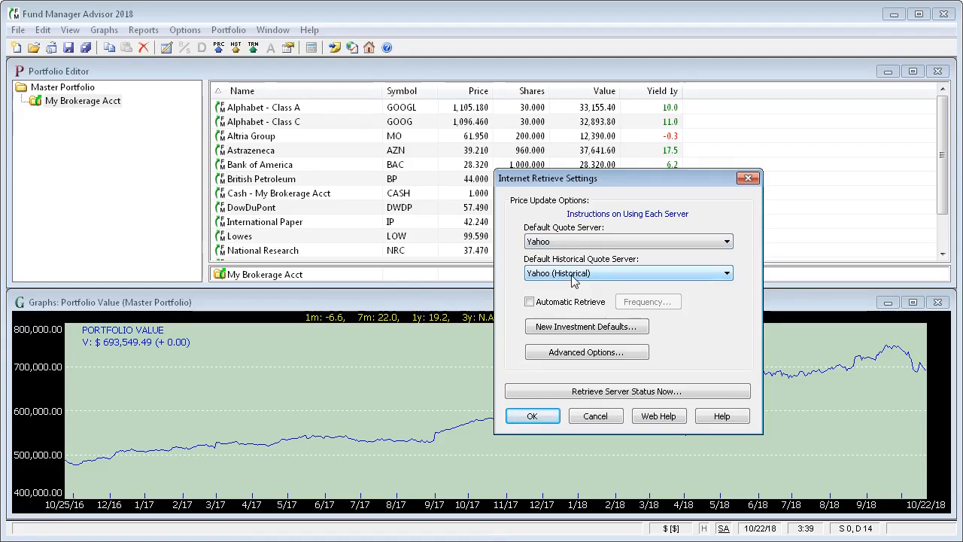
left_click(595, 416)
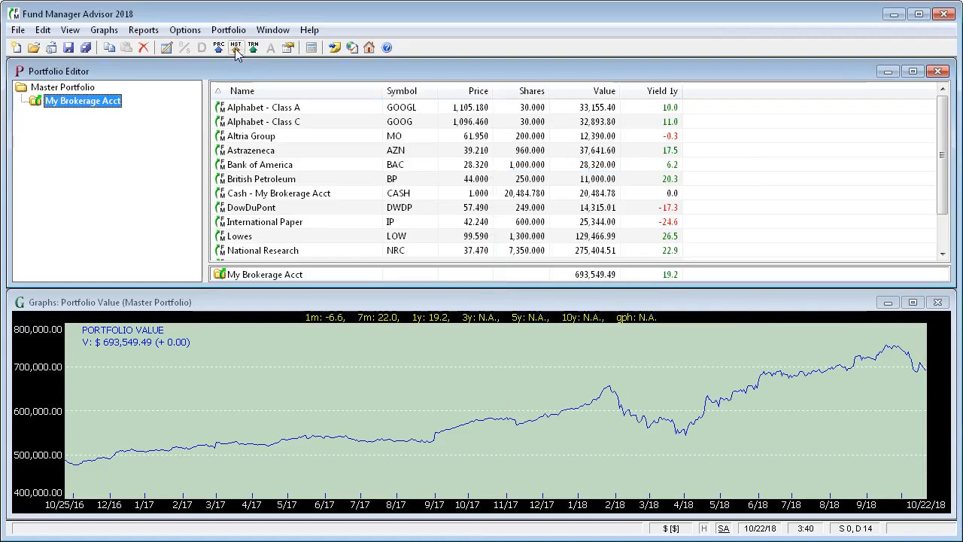
- Retrieve historical prices starting from 1/1/2018
left_click(43, 30)
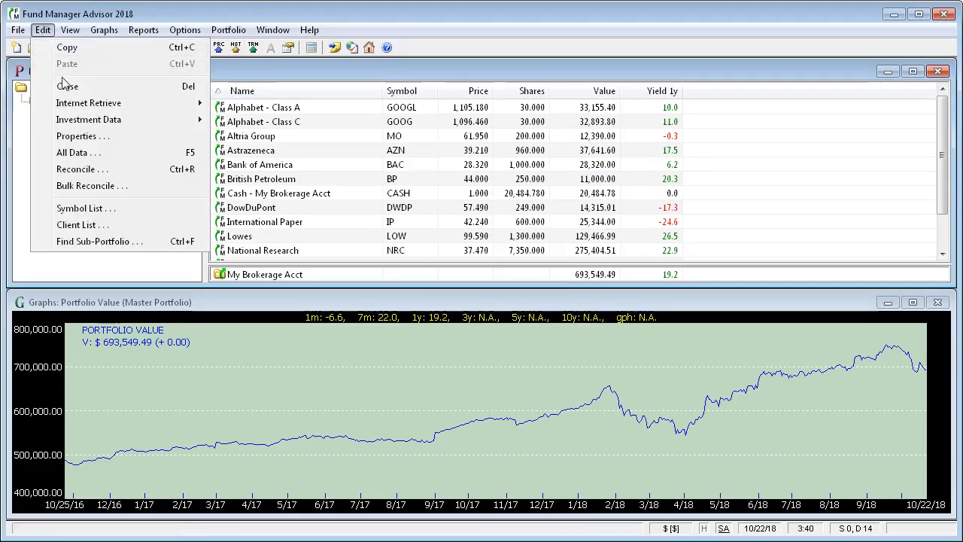
mouse_move(75, 108)
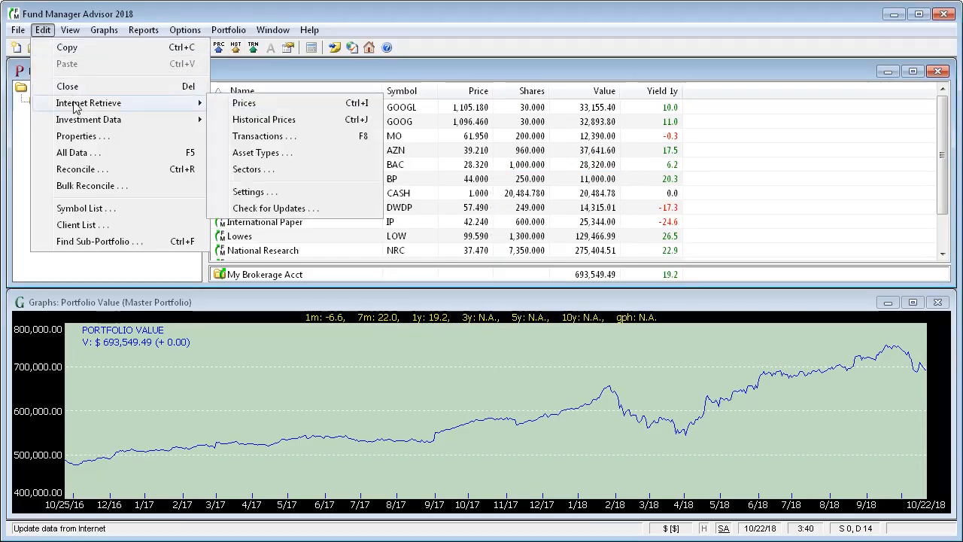
left_click(252, 122)
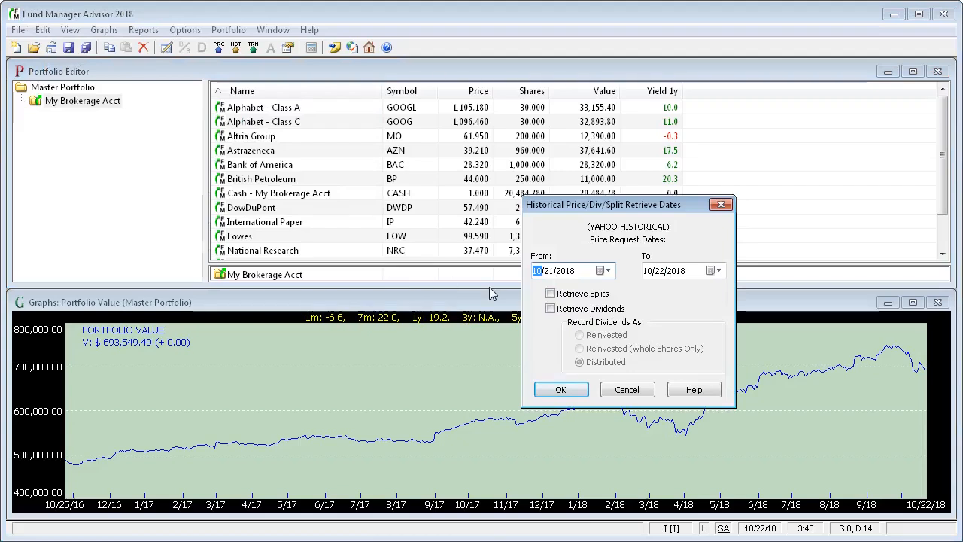
type("1/")
left_click(561, 390)
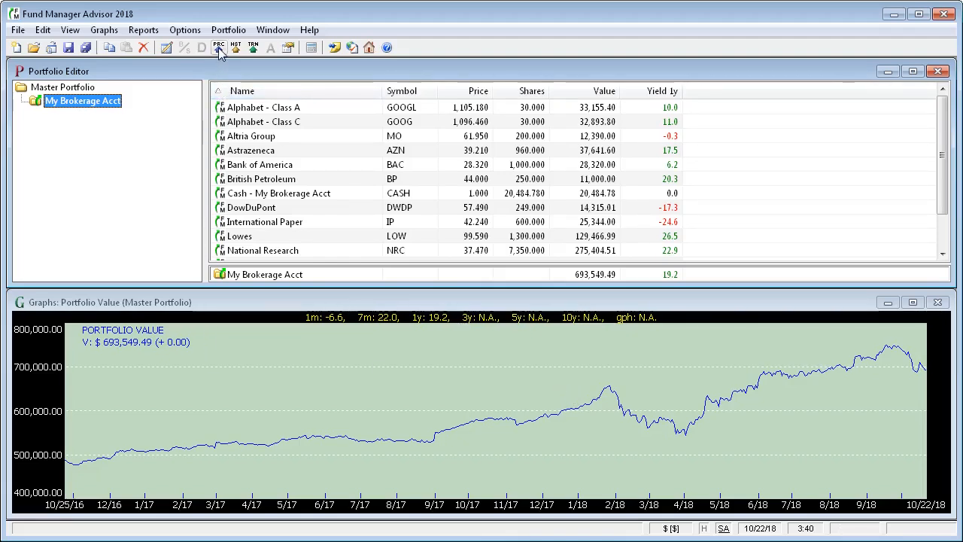
- Retrieve current prices for the portfolio's investments
left_click(42, 30)
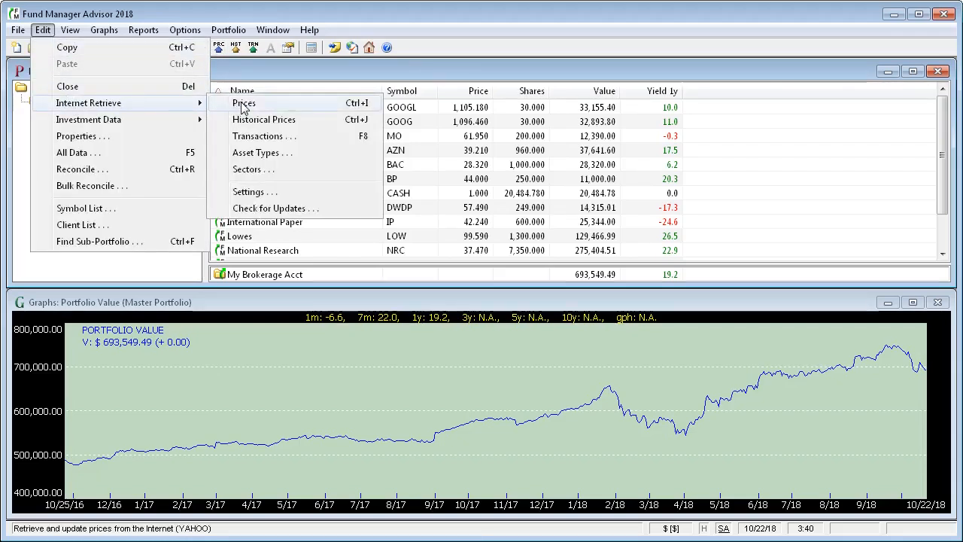
left_click(142, 15)
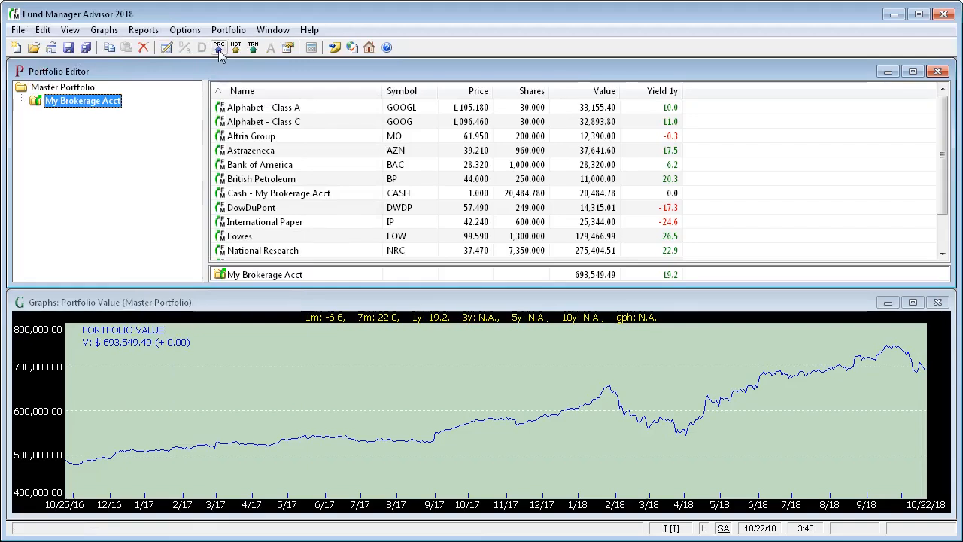
left_click(219, 47)
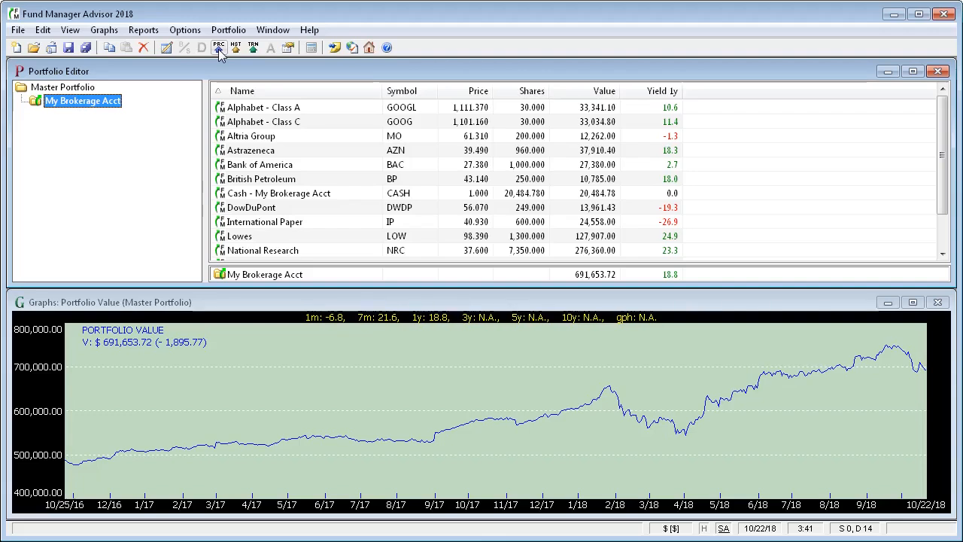
- Look through the updated investments in the portfolio list one by one
left_click(233, 109)
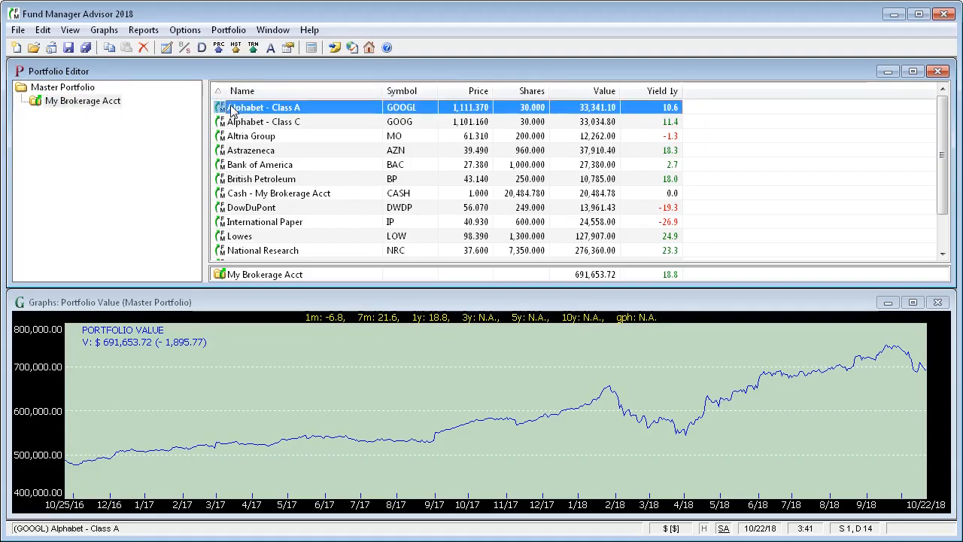
left_click(242, 124)
left_click(246, 137)
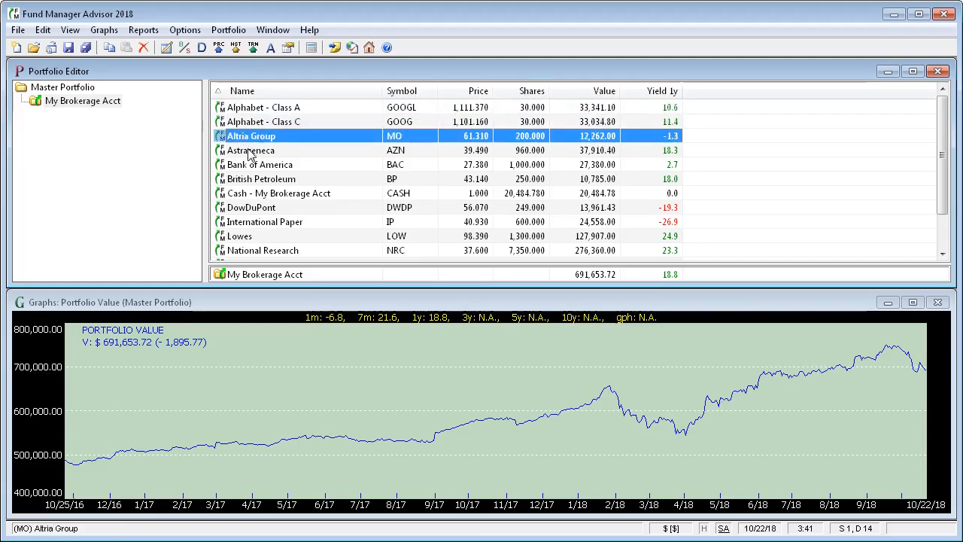
left_click(251, 152)
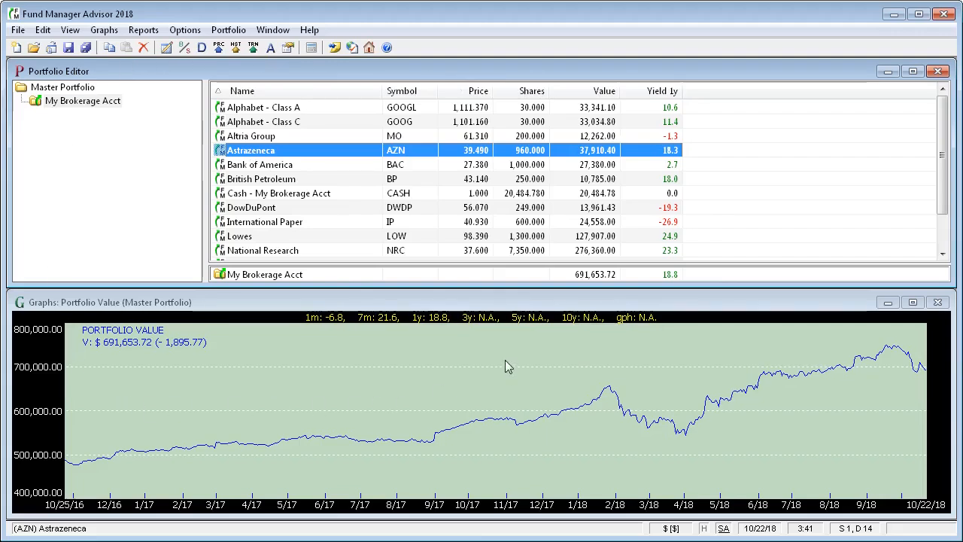
- Save all investments, and save the portfolio as My Family
left_click(18, 29)
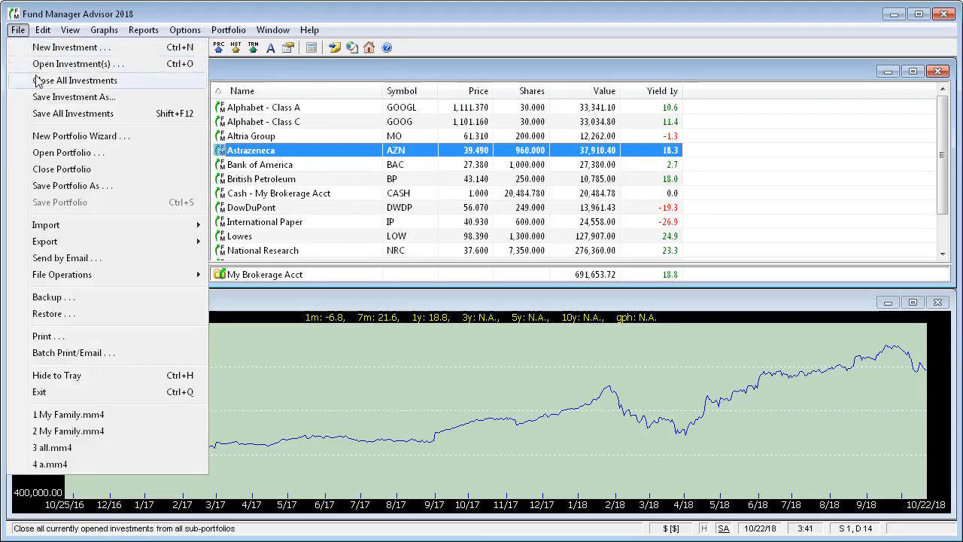
left_click(47, 115)
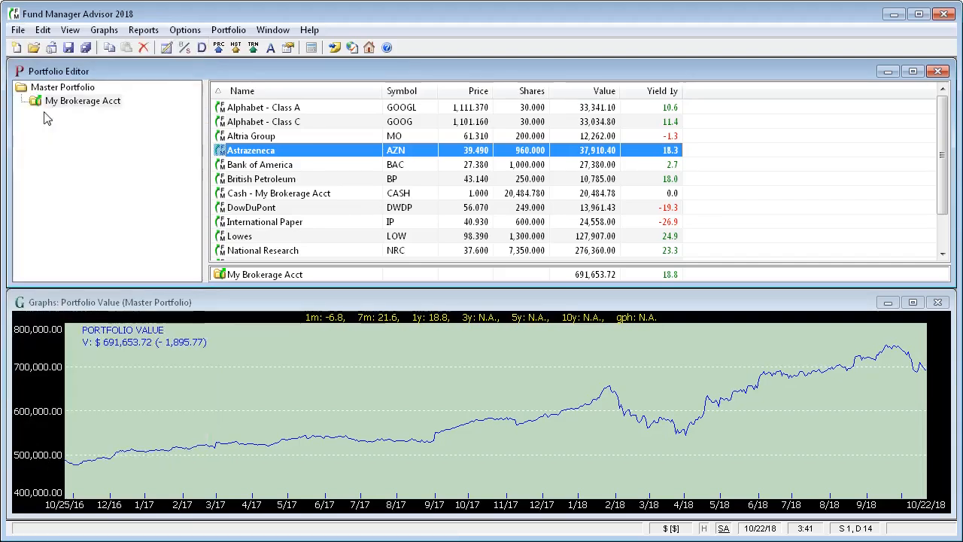
left_click(18, 32)
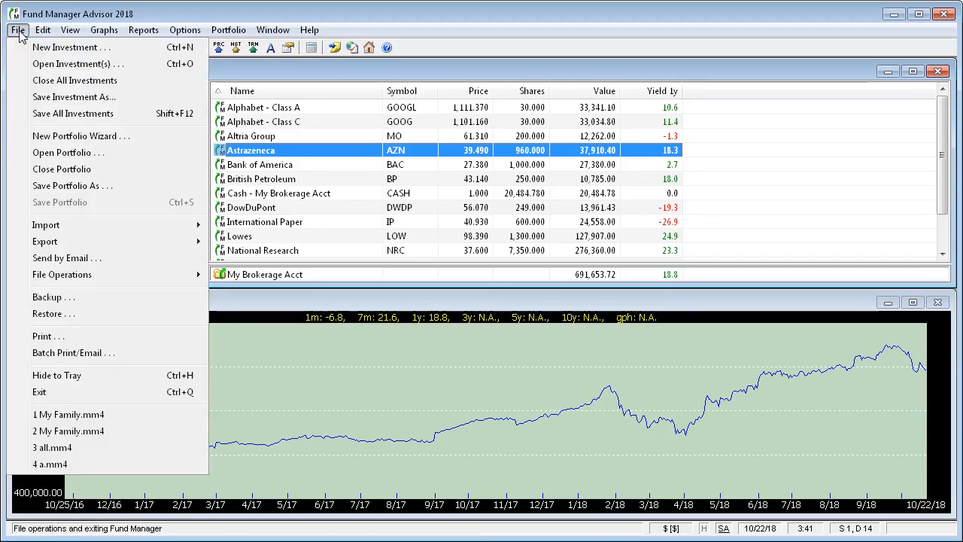
left_click(42, 188)
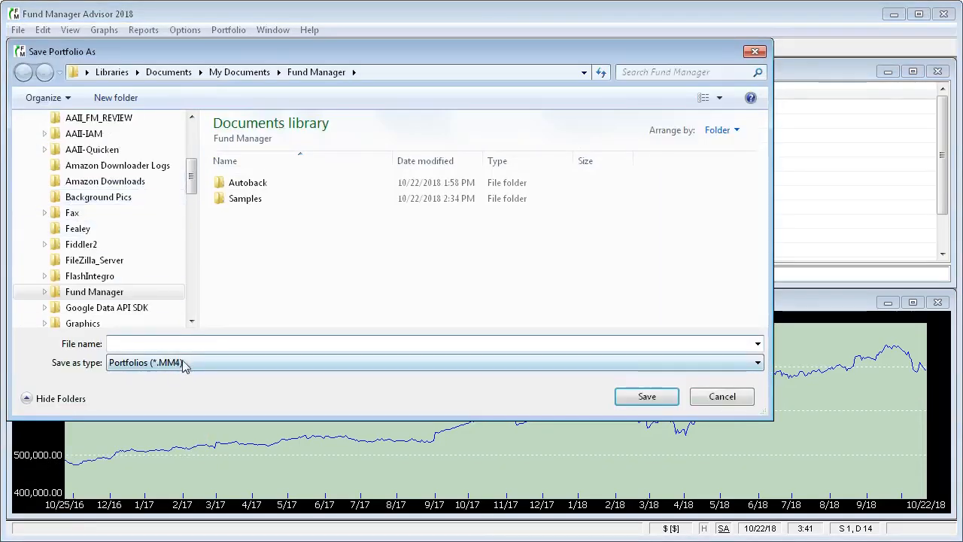
type("My Family")
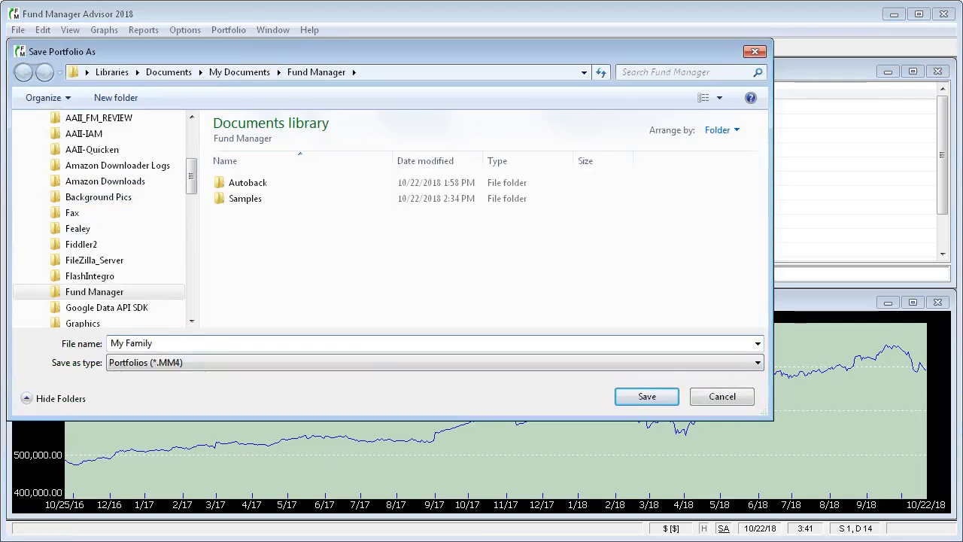
left_click(645, 399)
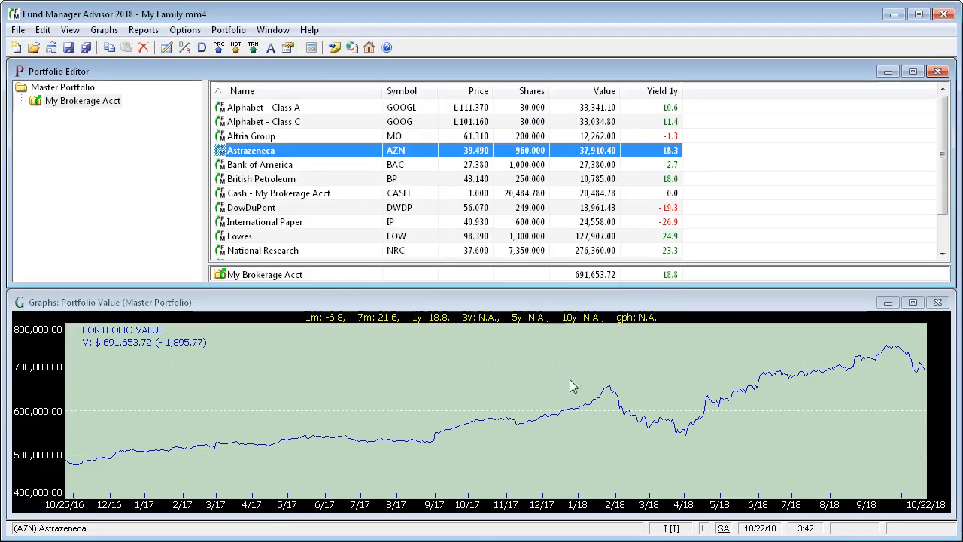
- Save all investments again and save the My Family portfolio
left_click(18, 31)
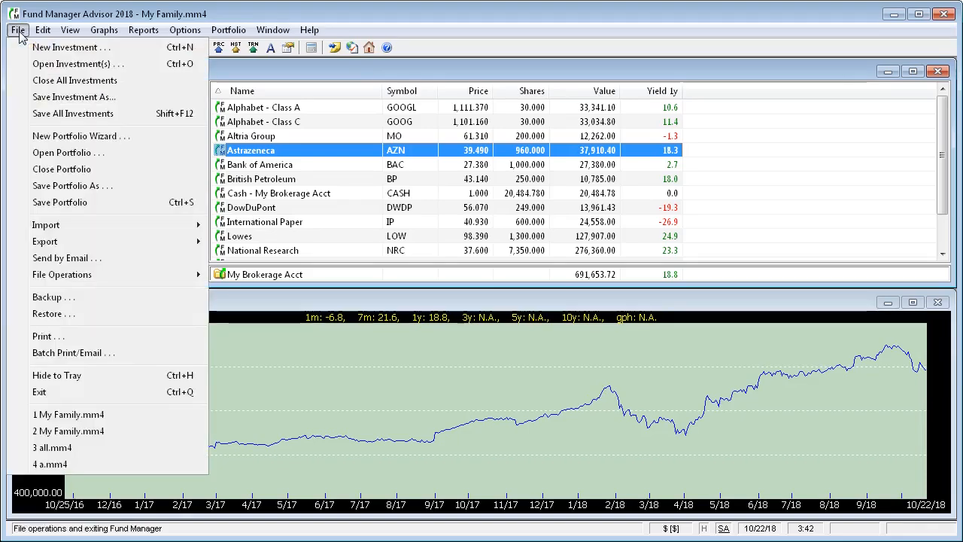
left_click(39, 115)
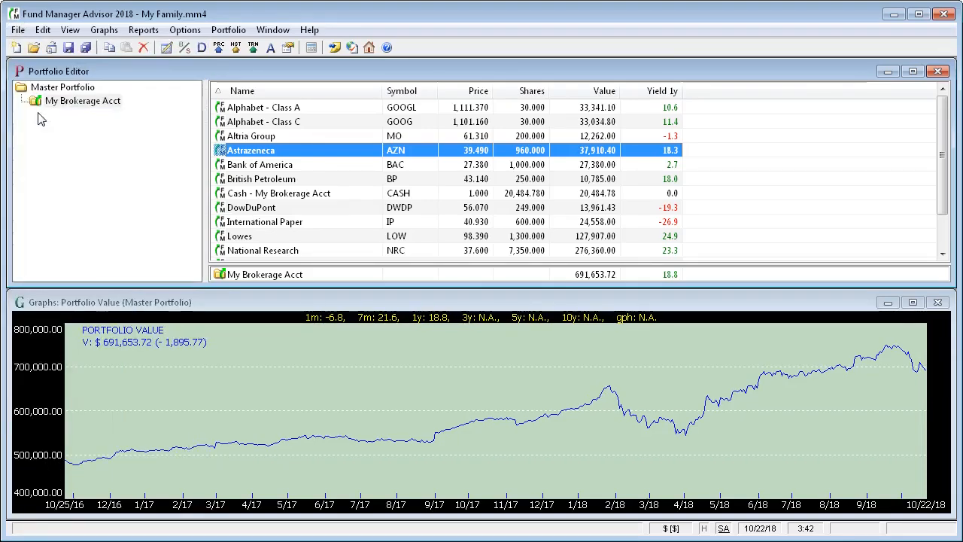
left_click(18, 31)
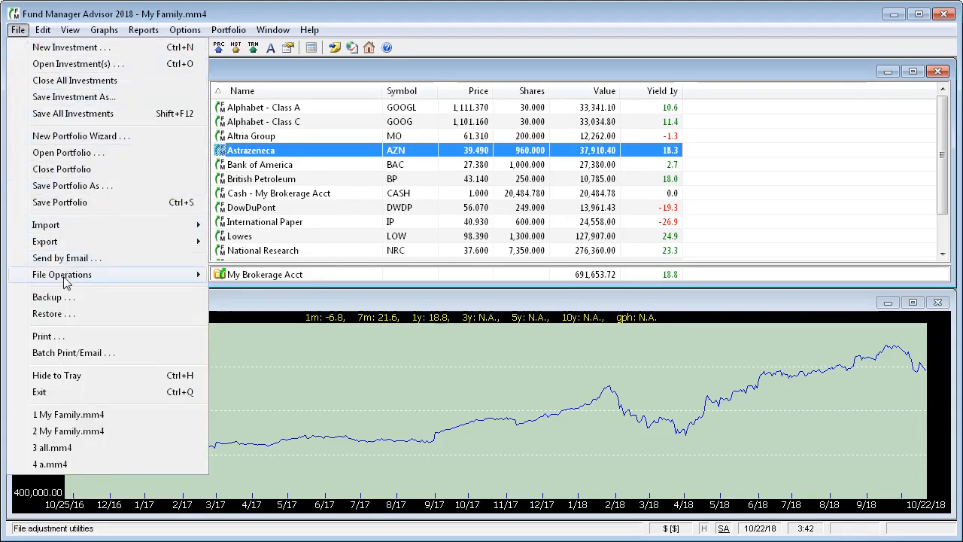
left_click(64, 208)
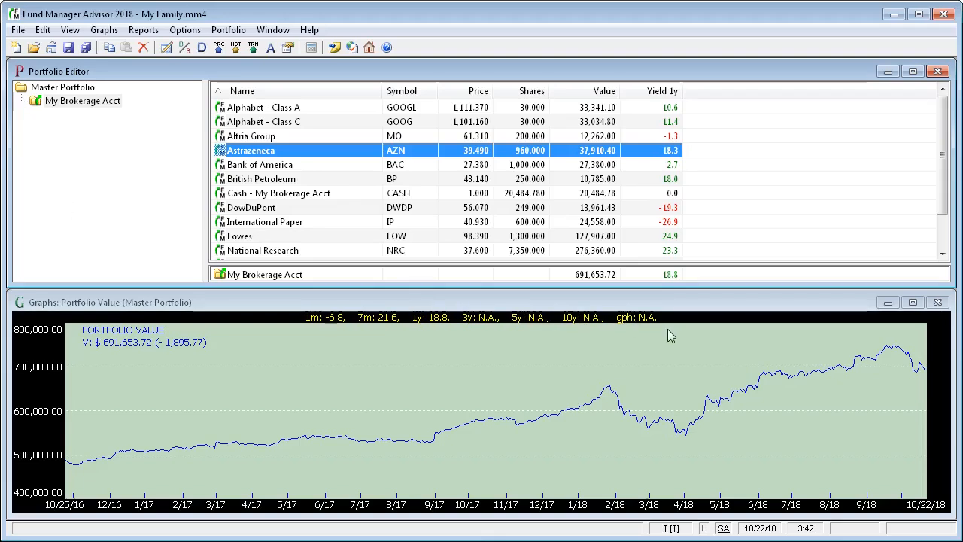
- Close the portfolio value graph window and maximize the Portfolio Editor
left_click(938, 303)
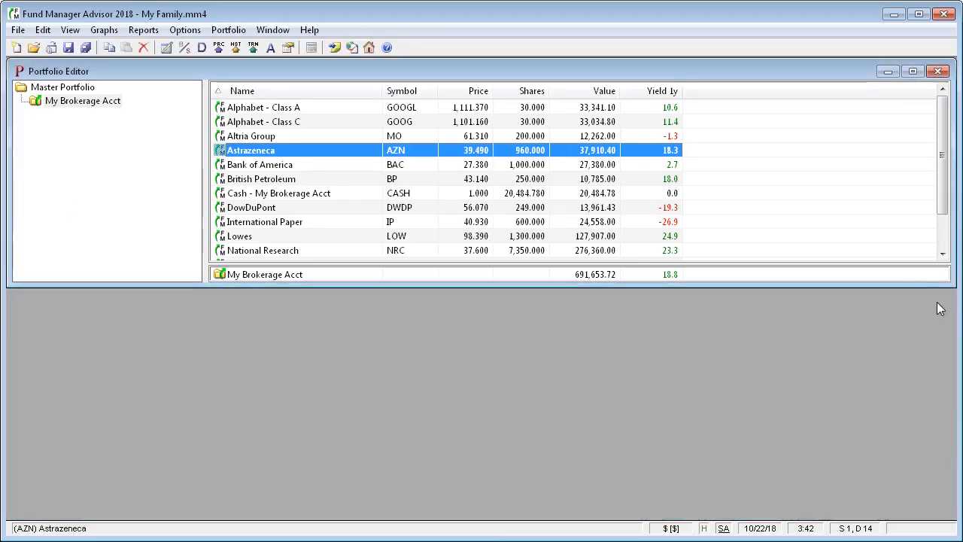
left_click(912, 70)
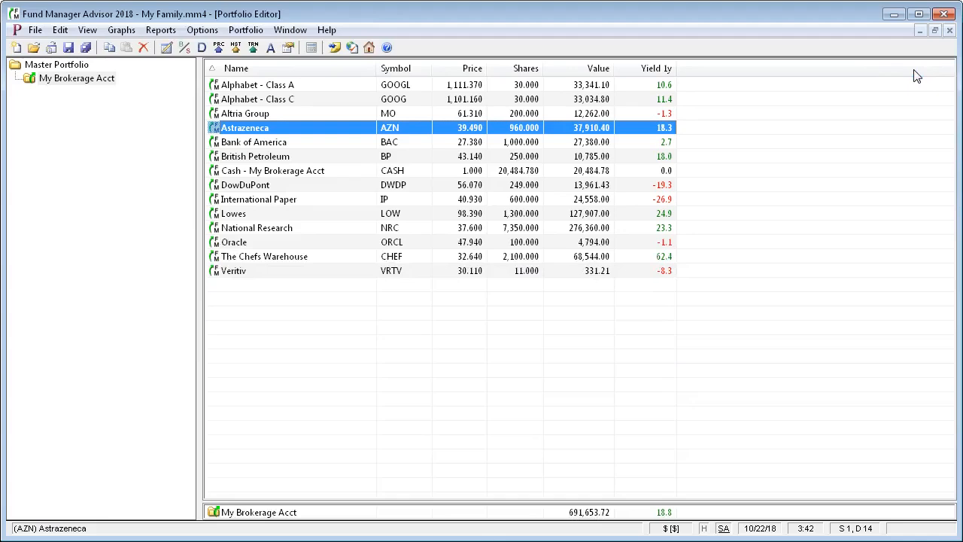